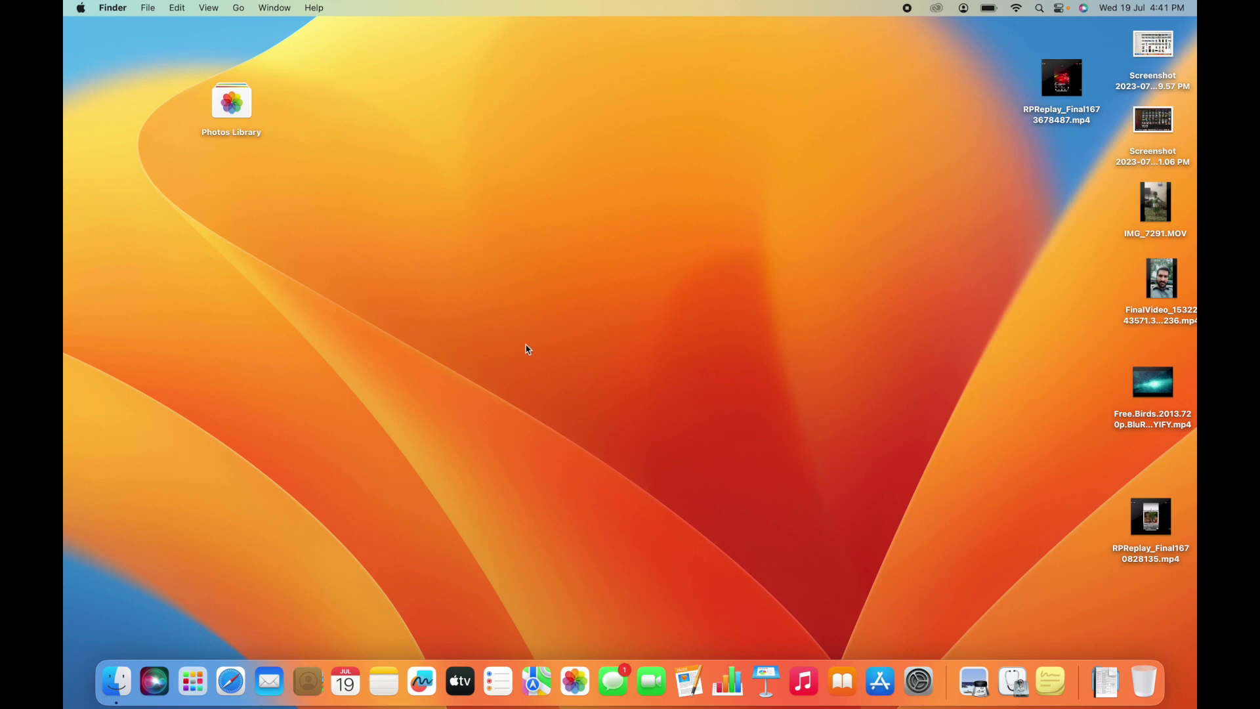
- Check the desktop Photos Library's size (90.86 GB) in its Info window, then close it
{"action": "left_click", "coordinate": [255, 126]}
{"action": "left_click", "coordinate": [414, 209]}
{"action": "left_click", "coordinate": [247, 95]}
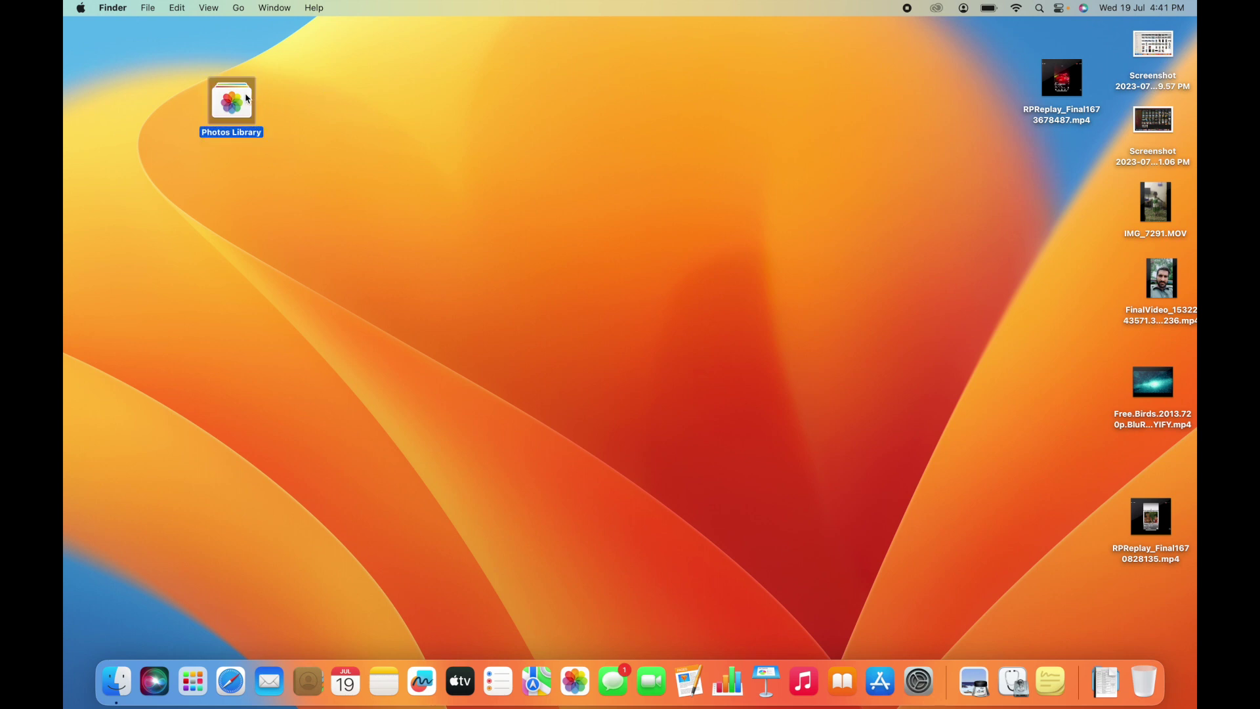
{"action": "left_click", "coordinate": [372, 170]}
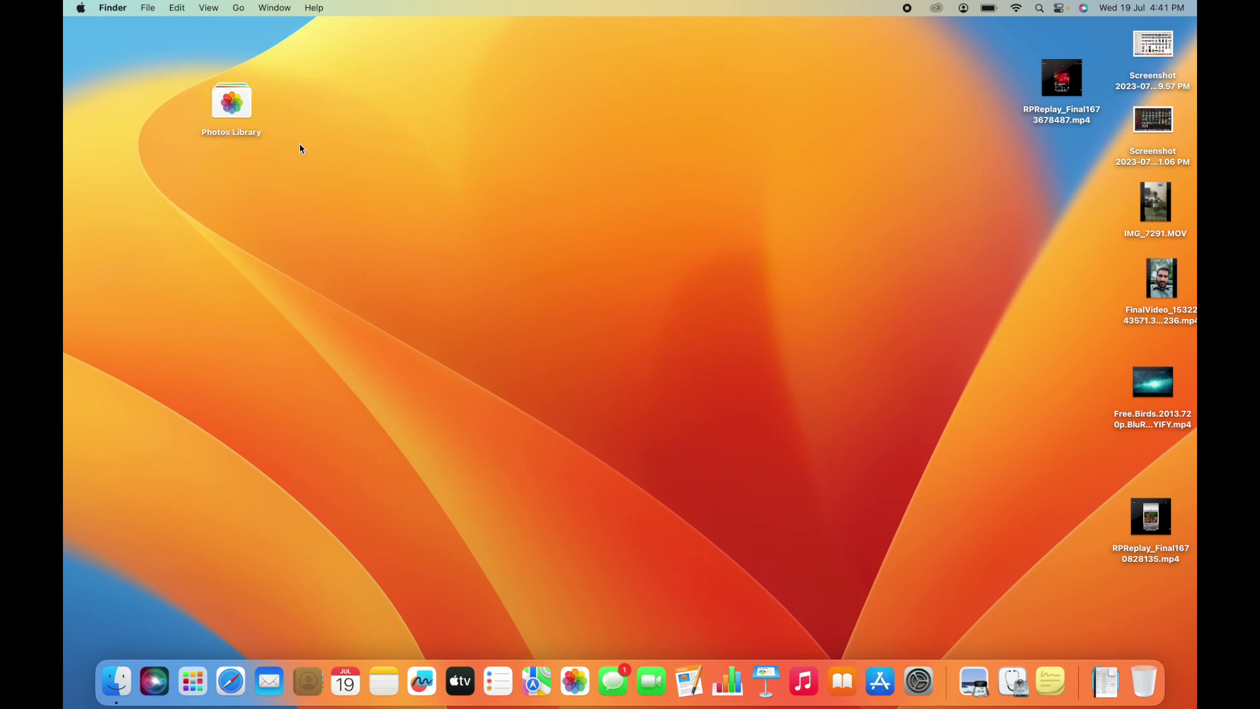
{"action": "left_click", "coordinate": [235, 112]}
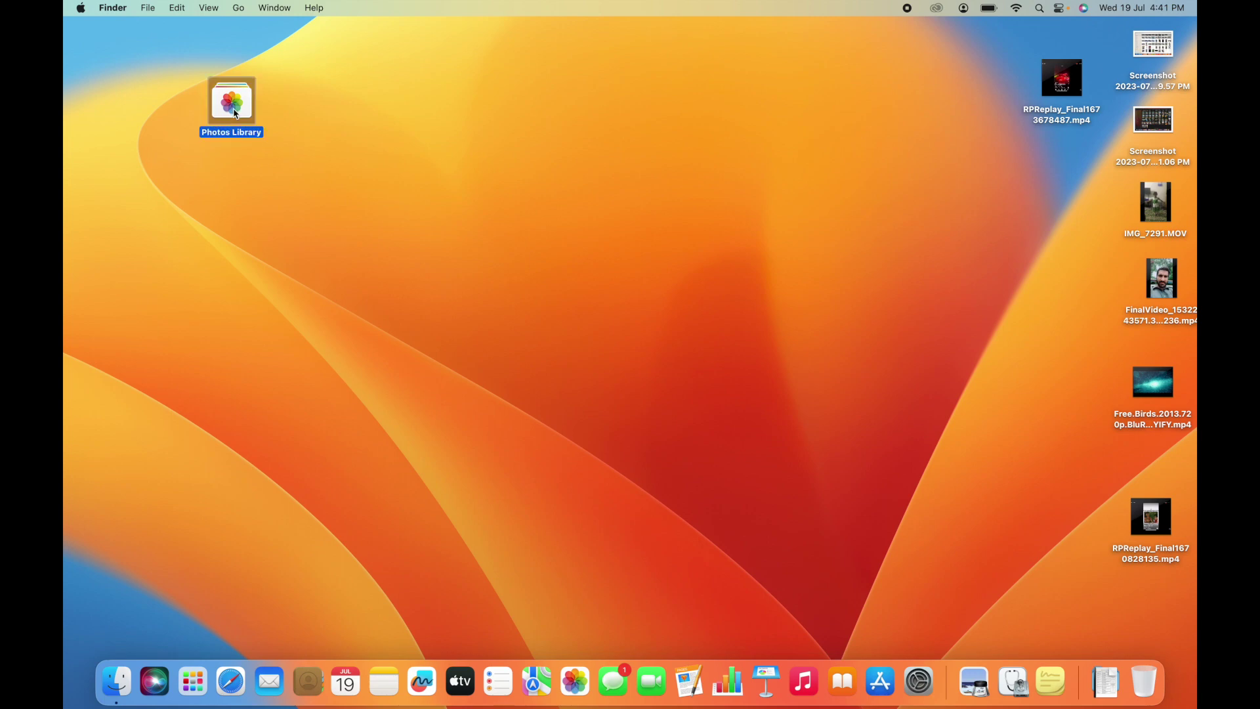
{"action": "key", "text": "super+i"}
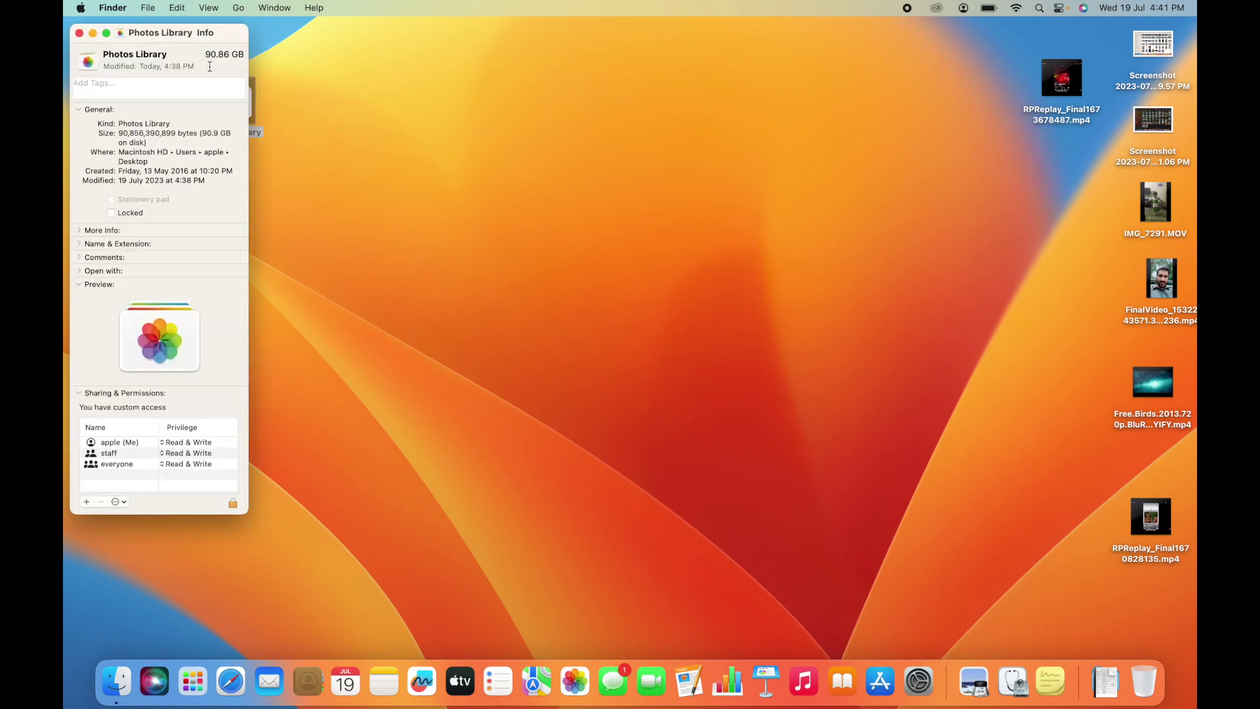
{"action": "left_click", "coordinate": [77, 33]}
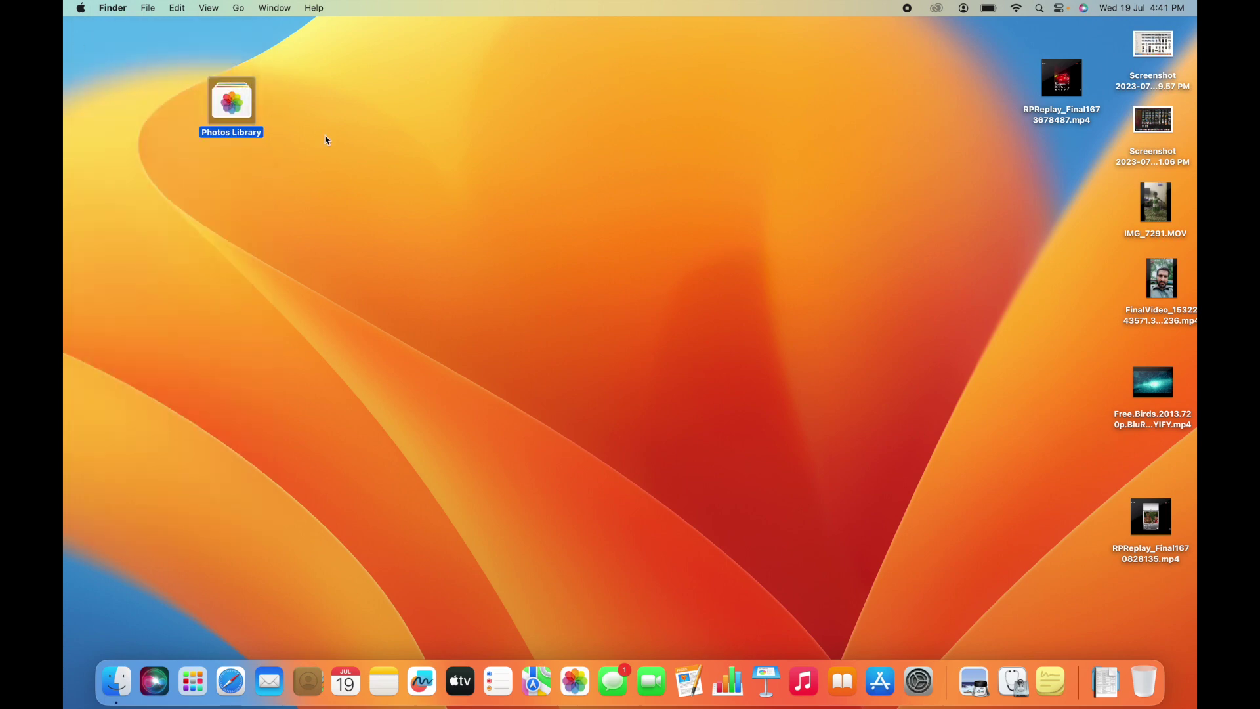
{"action": "left_click", "coordinate": [239, 8]}
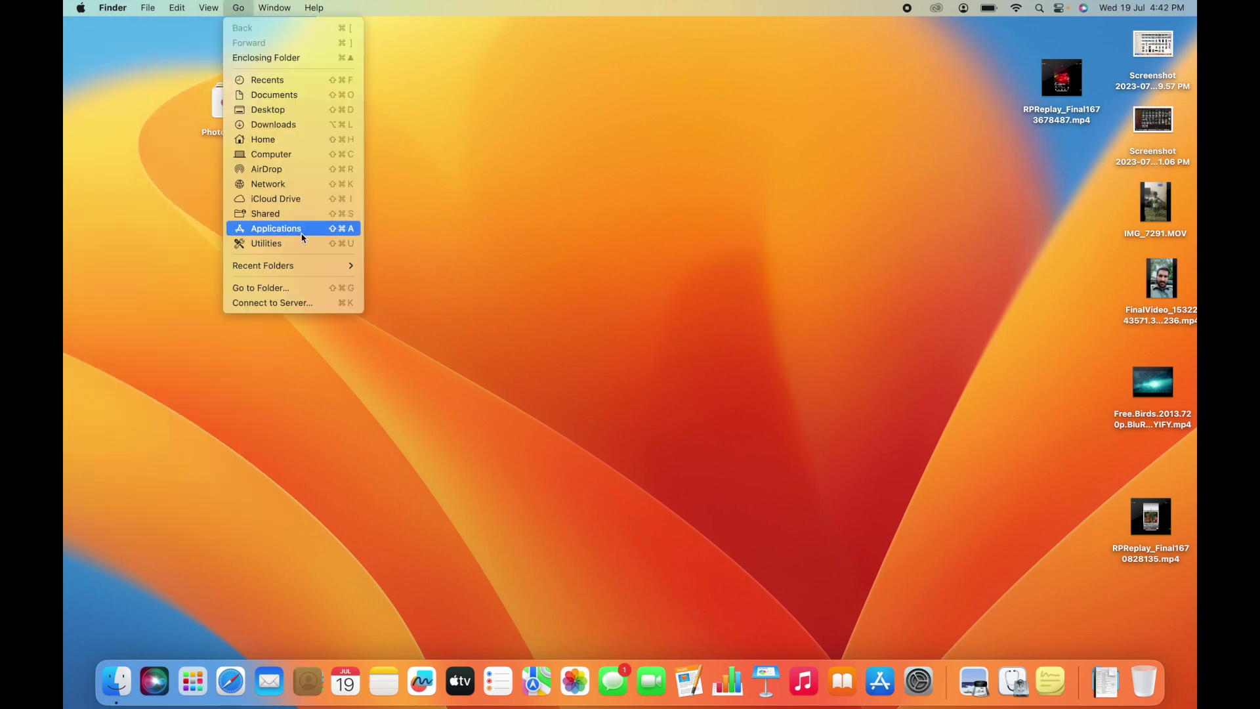
- Open the home folder's Pictures folder and compare Photos Library 2 with the desktop library
{"action": "left_click", "coordinate": [293, 145]}
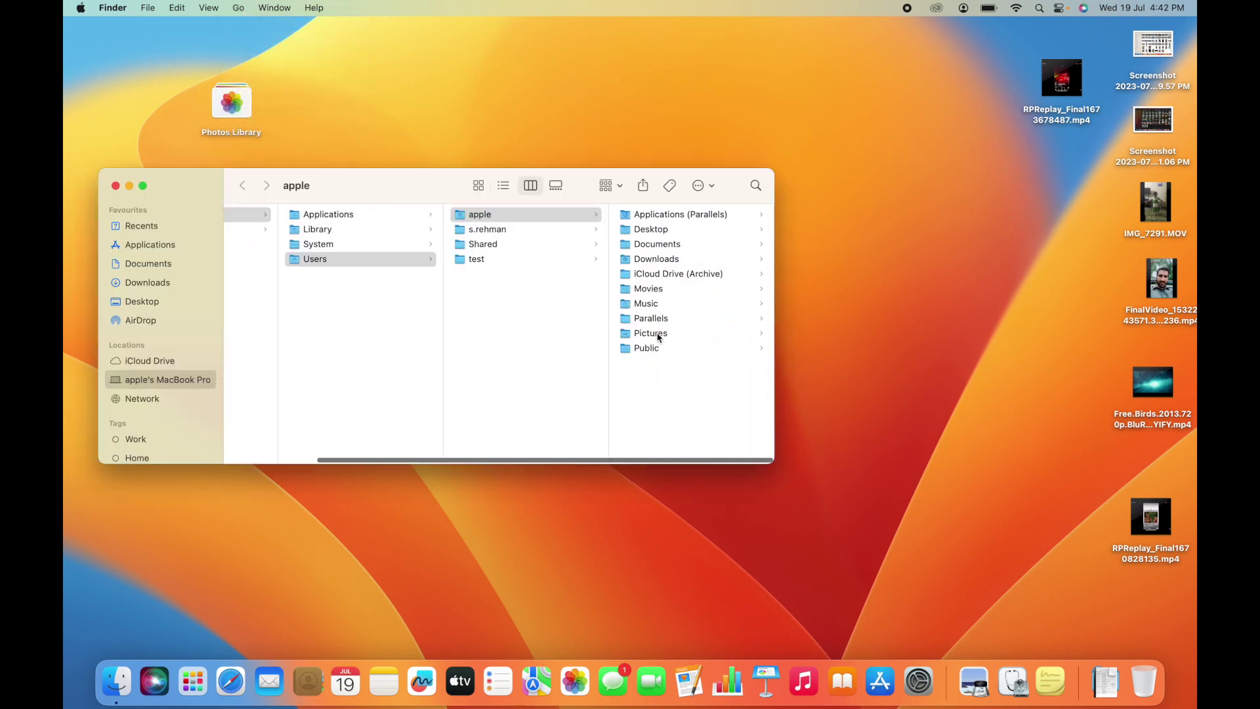
{"action": "left_click", "coordinate": [658, 335]}
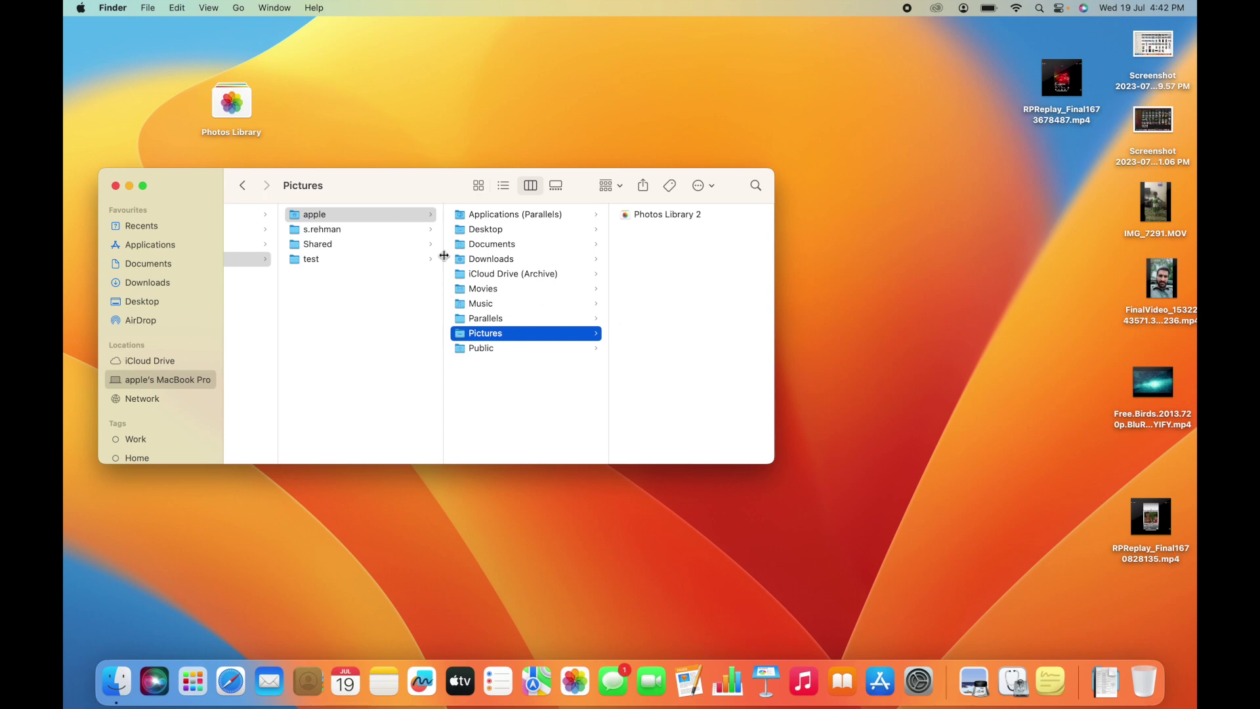
{"action": "left_click", "coordinate": [656, 216]}
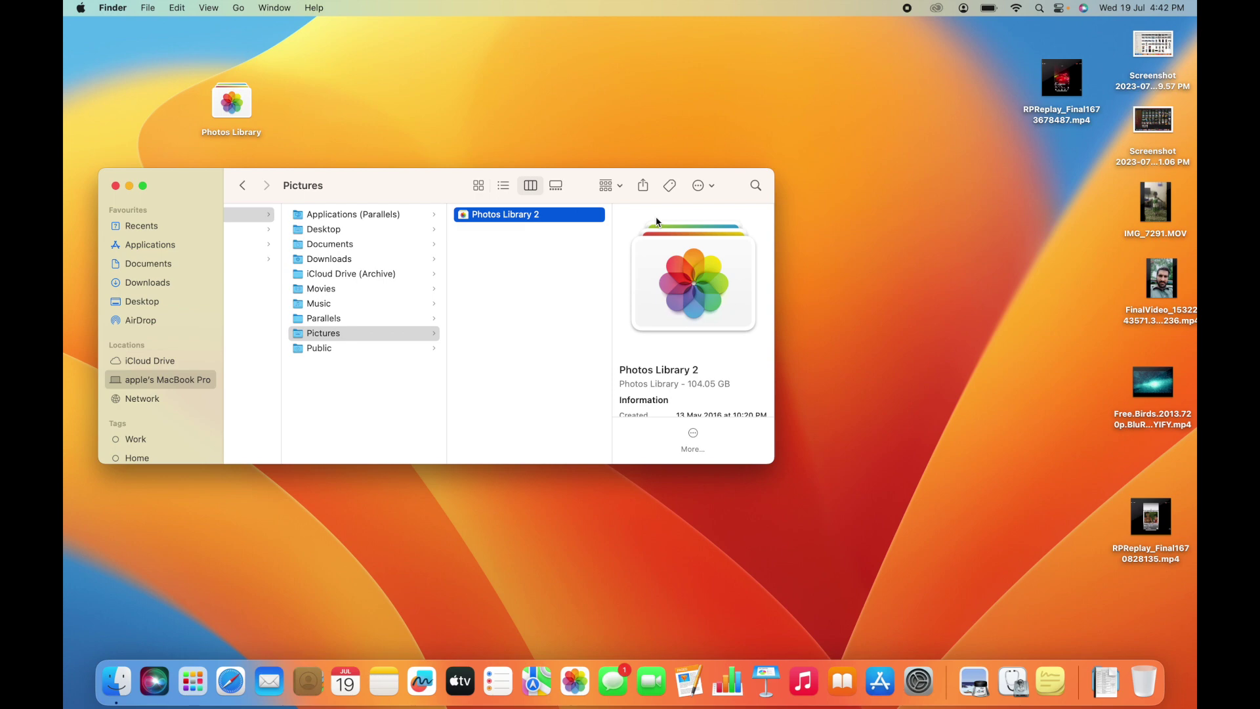
{"action": "scroll", "coordinate": [697, 389], "scroll_direction": "down", "scroll_amount": 2}
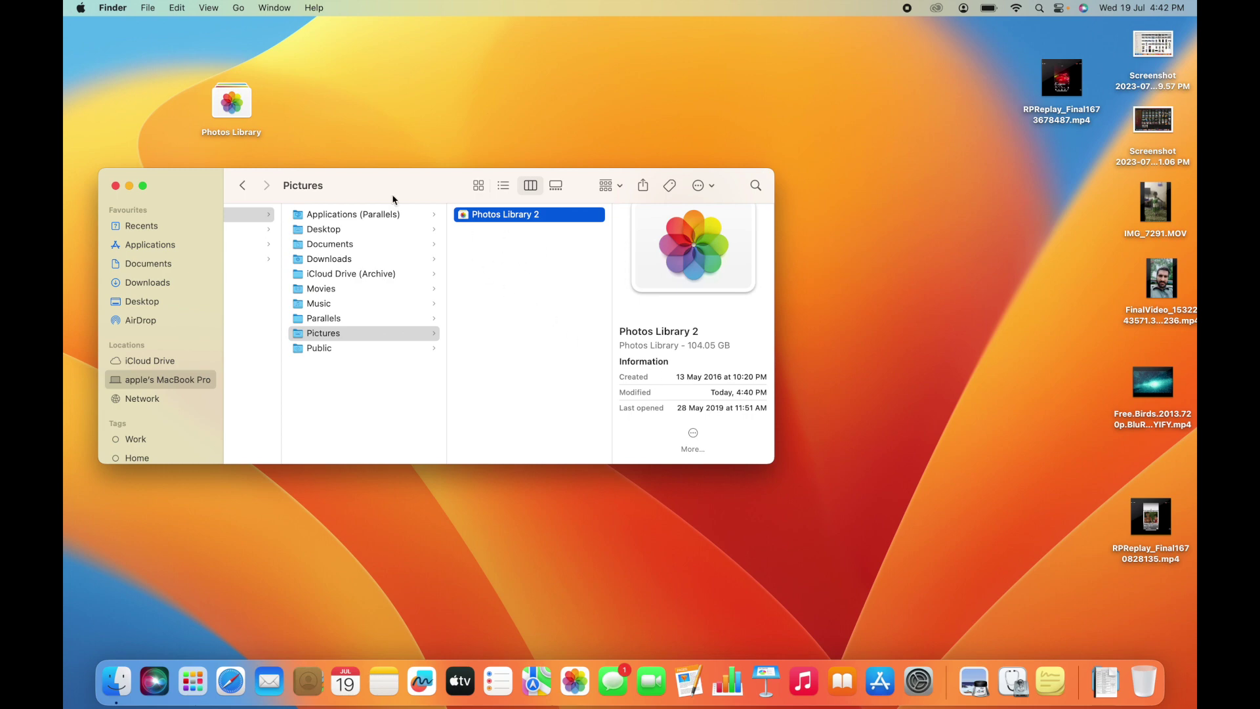
{"action": "left_click", "coordinate": [239, 116]}
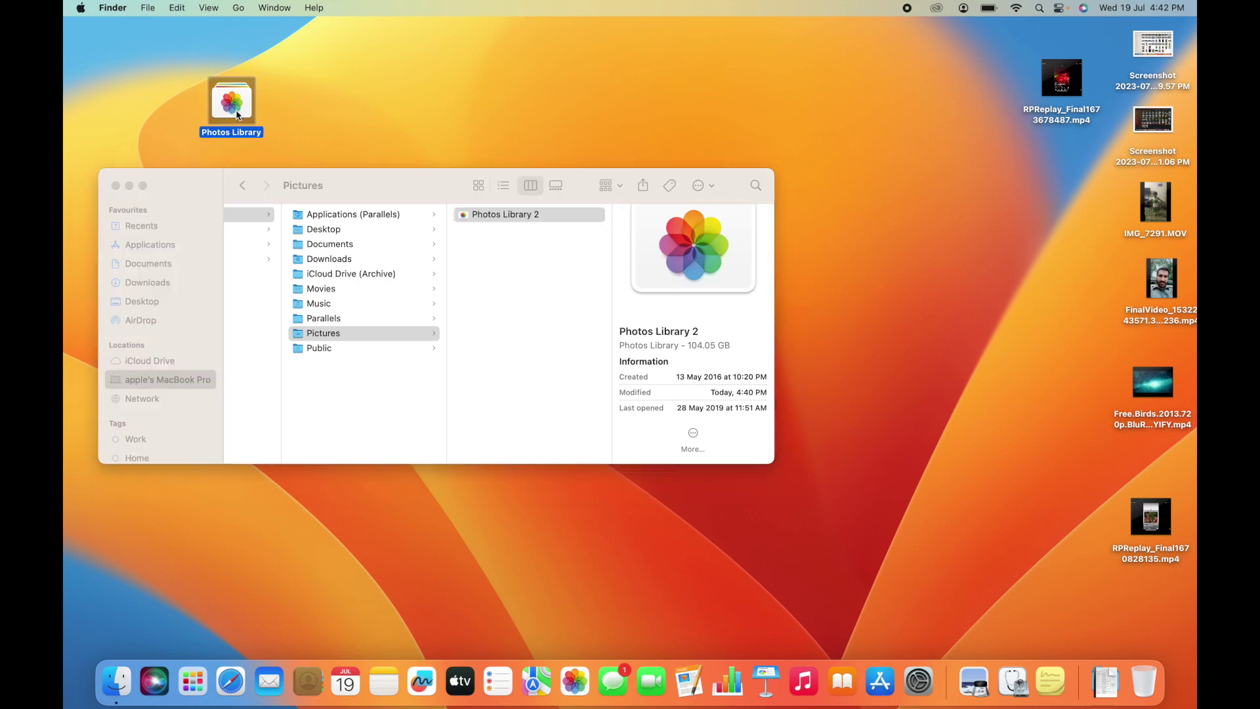
{"action": "left_click", "coordinate": [514, 221]}
- Arrange the Finder window and the desktop Photos Library icon so both are visible
{"action": "left_click_drag", "start_coordinate": [402, 197], "coordinate": [521, 200]}
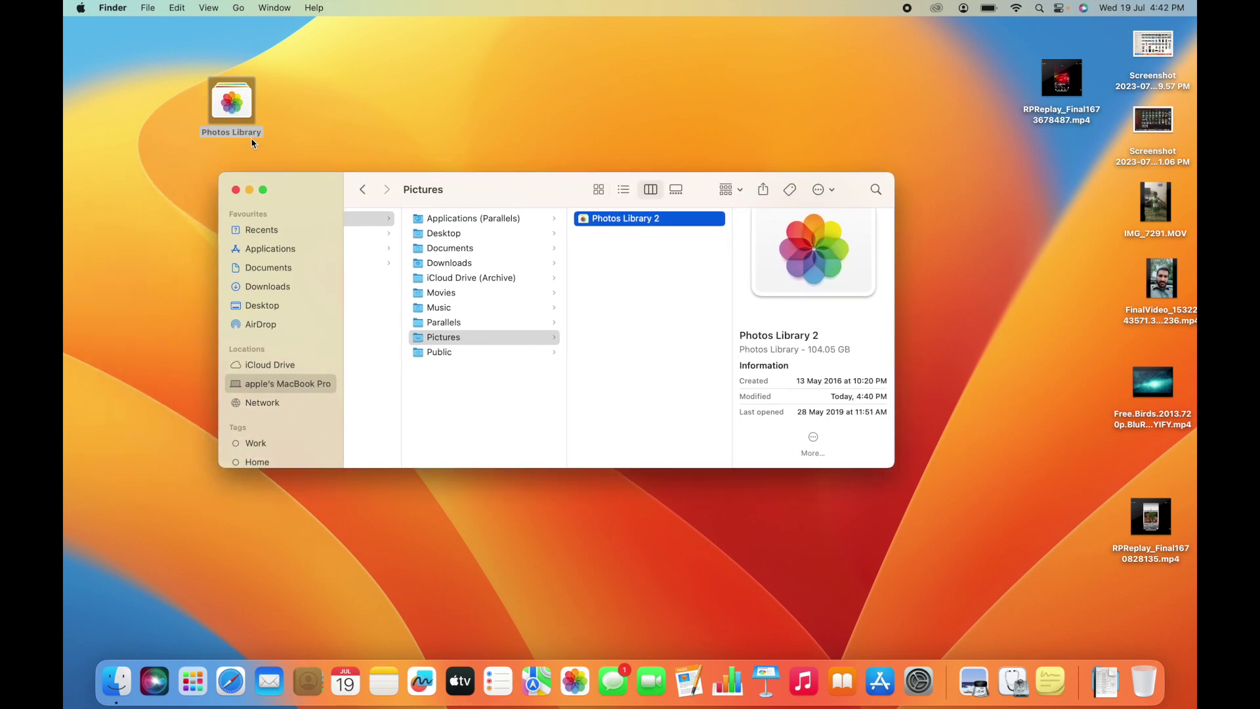
{"action": "left_click", "coordinate": [234, 114]}
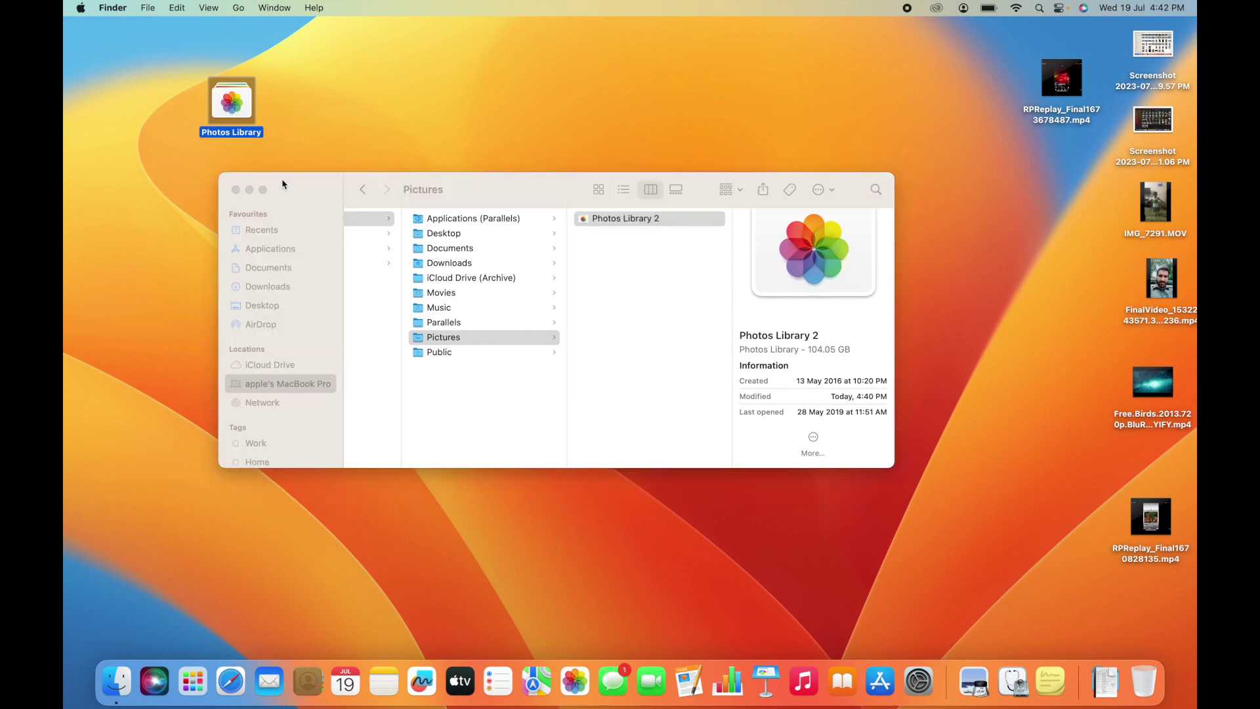
{"action": "left_click_drag", "start_coordinate": [282, 179], "coordinate": [340, 147]}
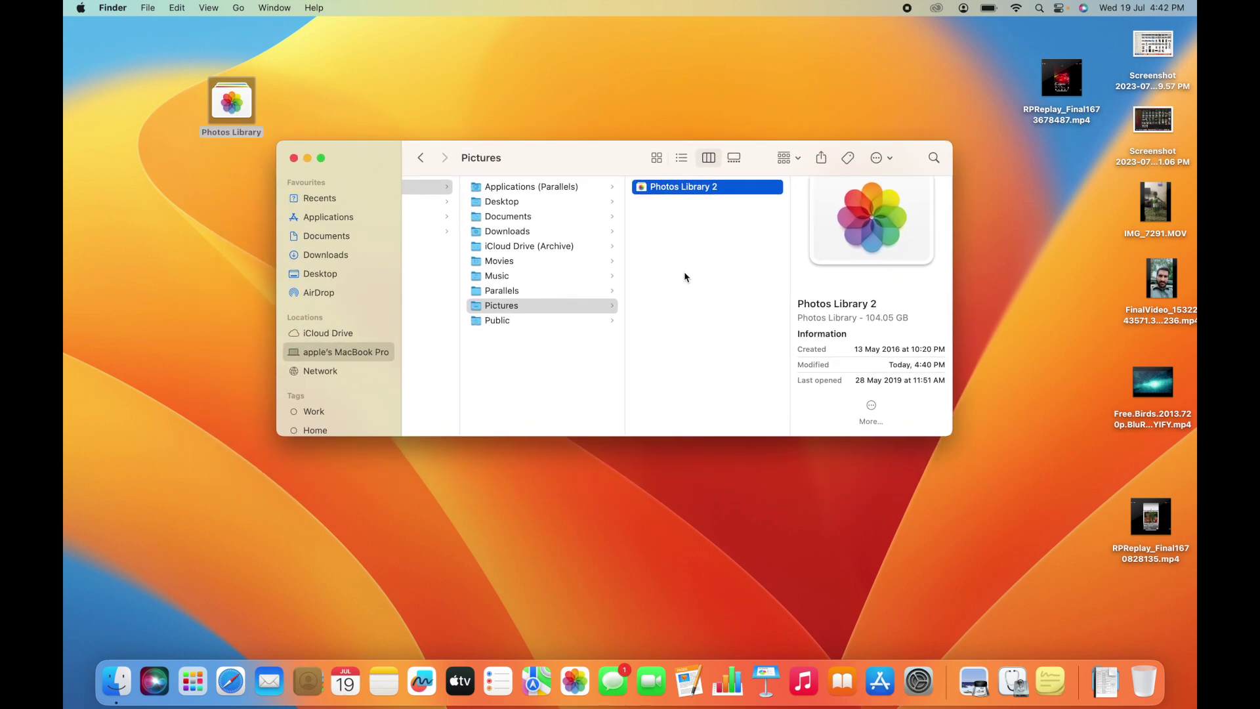
{"action": "left_click", "coordinate": [702, 292]}
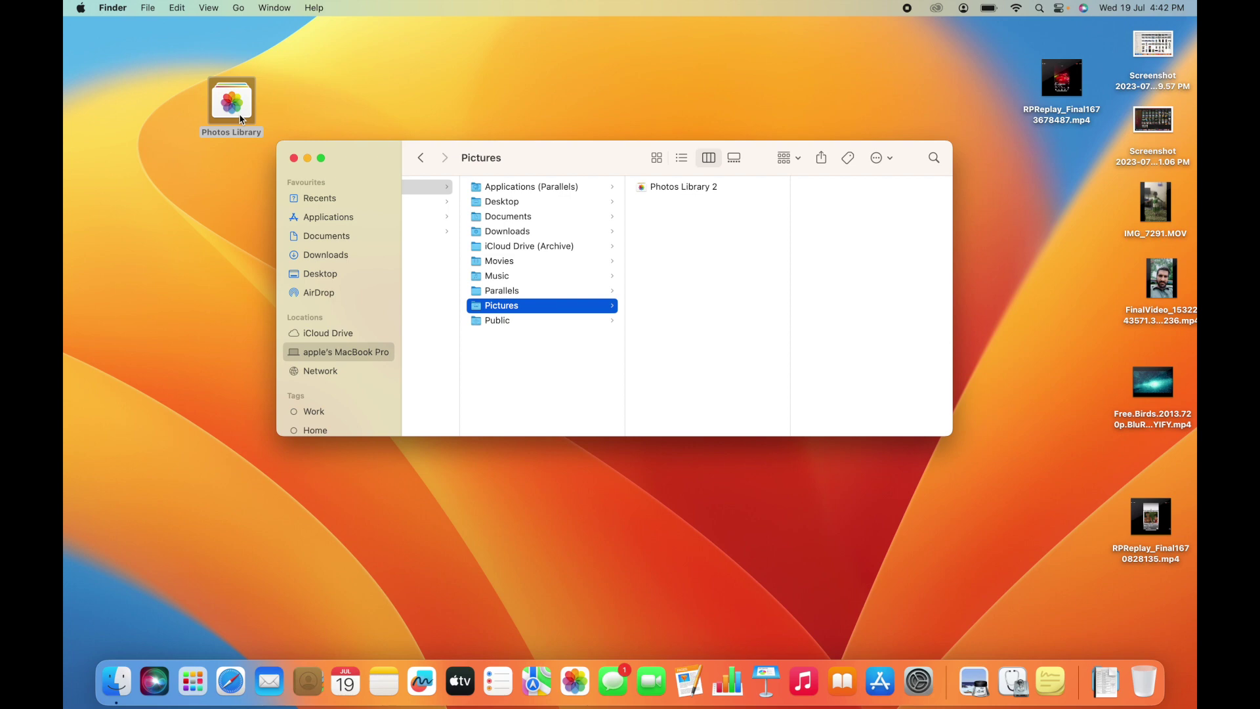
{"action": "left_click", "coordinate": [652, 267]}
{"action": "left_click", "coordinate": [229, 104]}
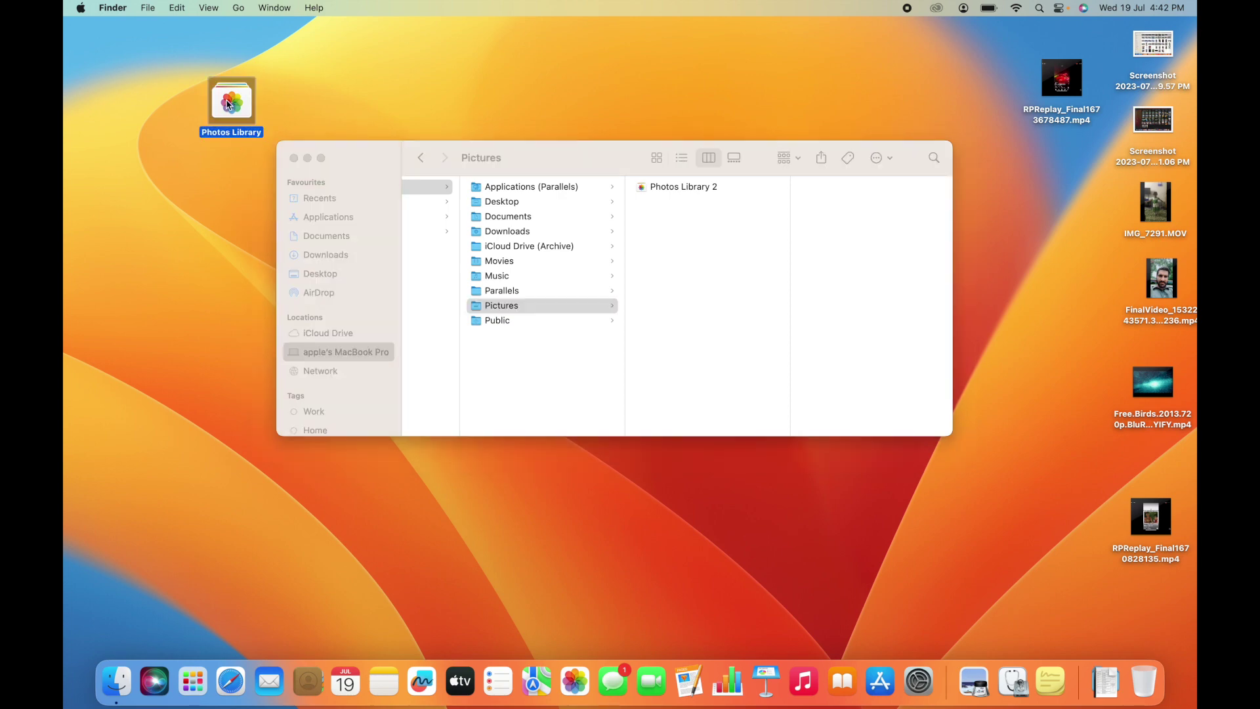
{"action": "left_click_drag", "start_coordinate": [228, 104], "coordinate": [216, 104]}
{"action": "left_click_drag", "start_coordinate": [371, 158], "coordinate": [376, 137]}
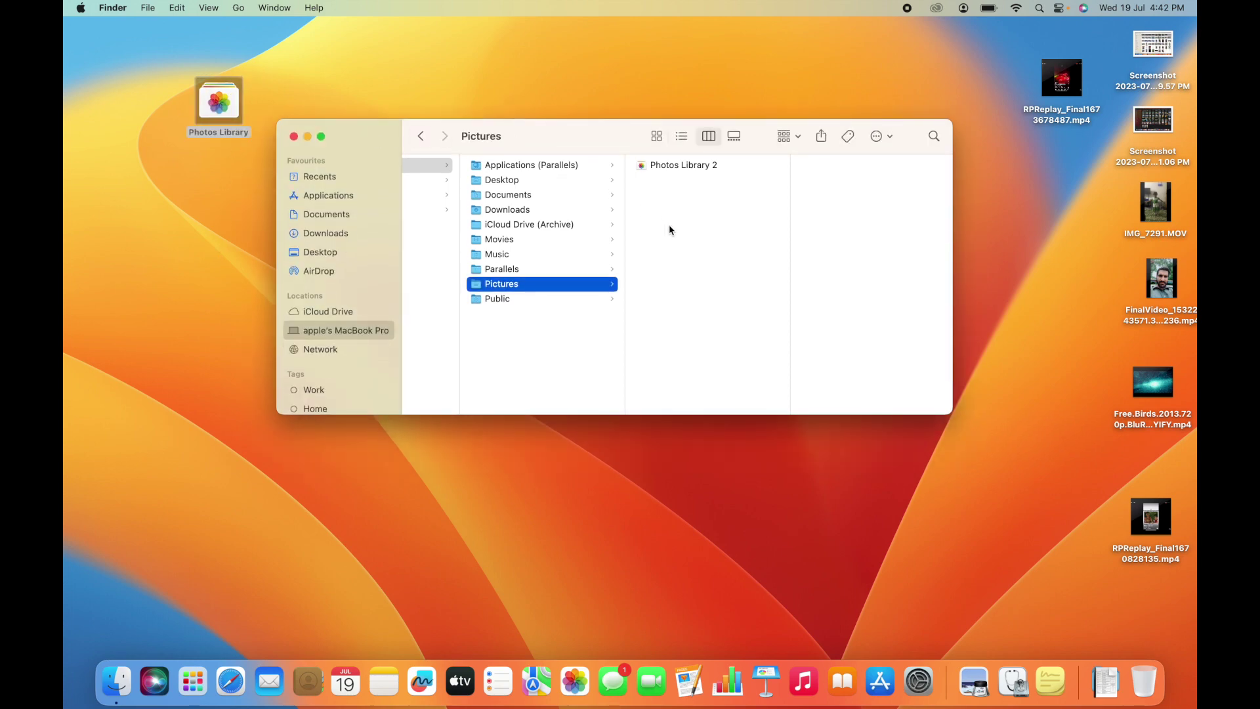
- Close the Finder window showing the Pictures folder
{"action": "left_click", "coordinate": [678, 166]}
{"action": "left_click", "coordinate": [685, 310]}
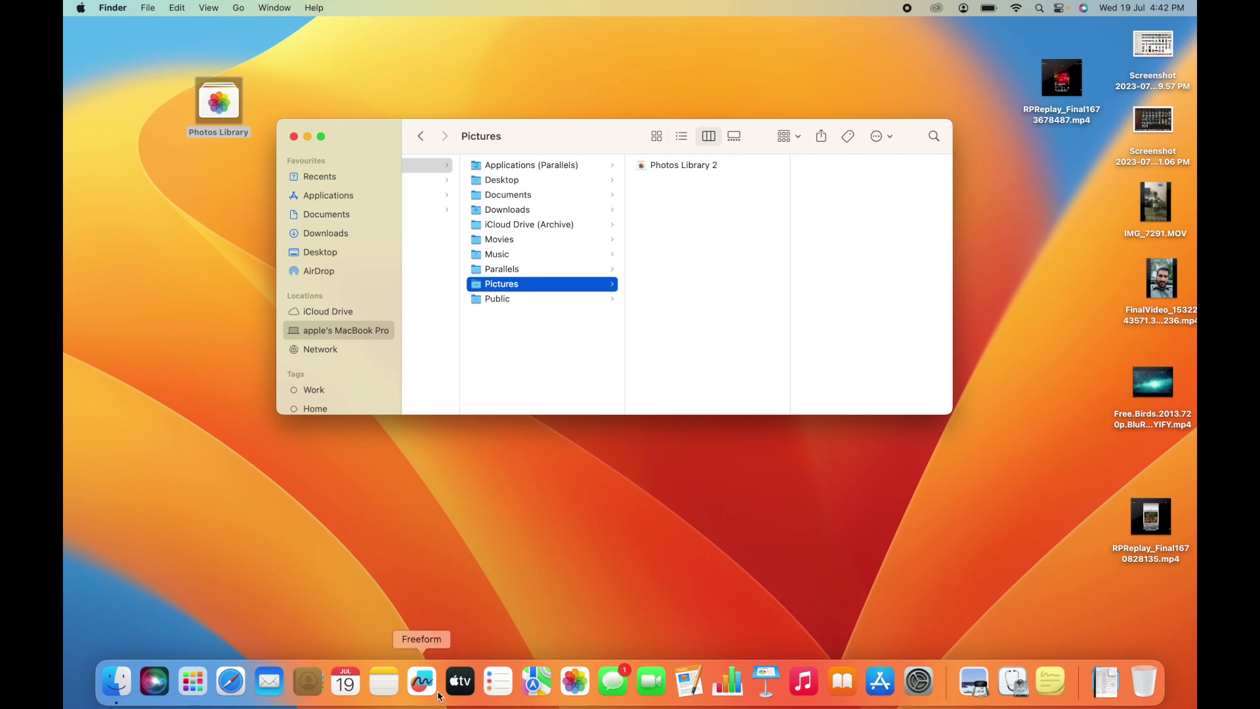
{"action": "left_click", "coordinate": [293, 136]}
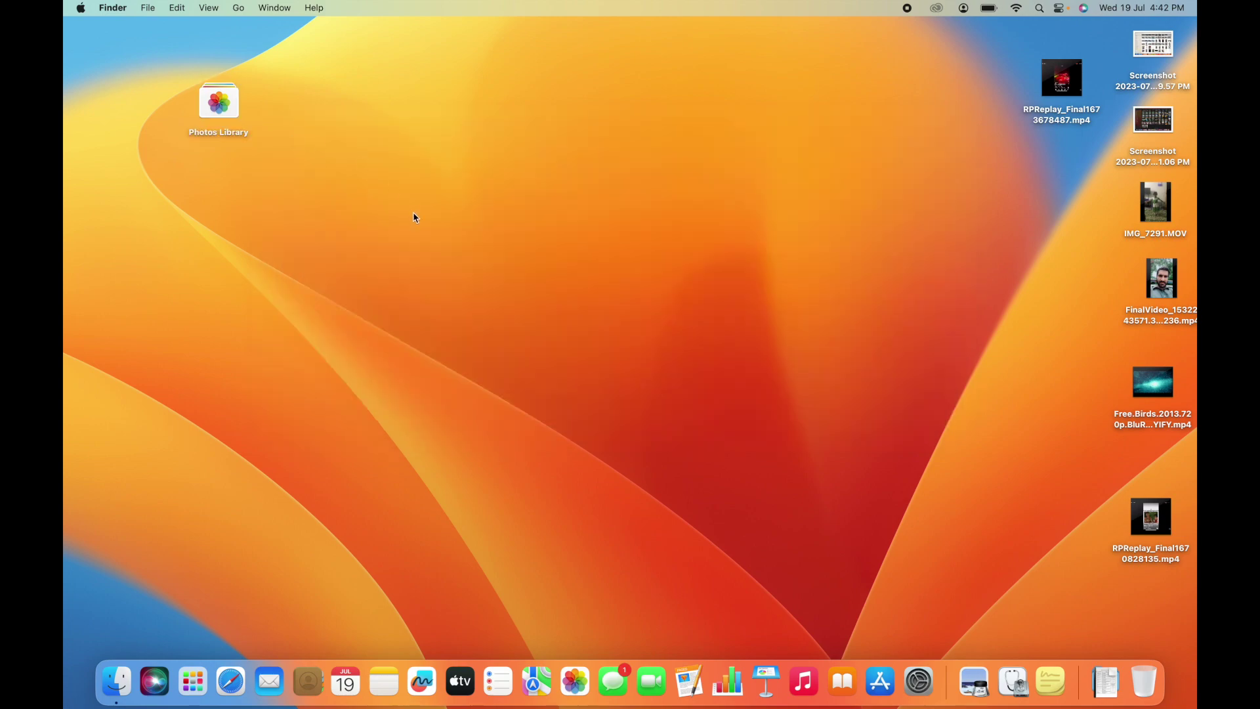
- Launch Photos and scroll the default library's timeline of 9,970 photos and 964 videos
{"action": "left_click", "coordinate": [588, 684]}
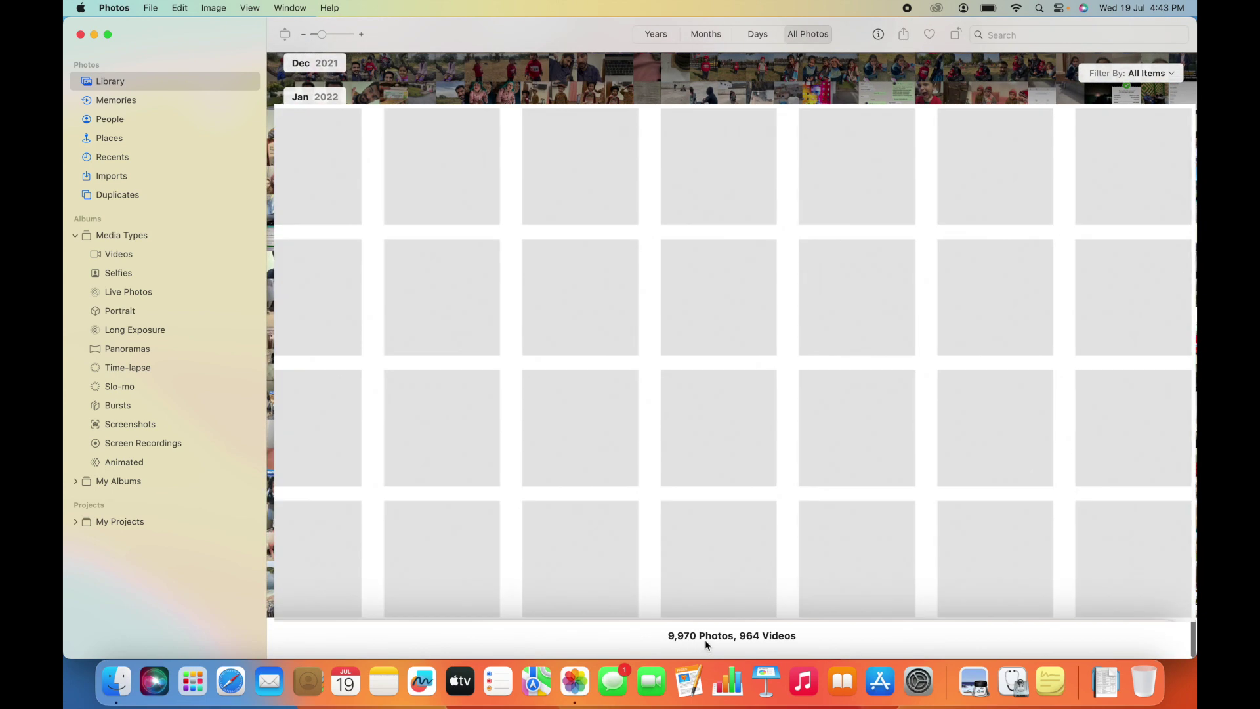
{"action": "scroll", "coordinate": [674, 79], "scroll_direction": "up", "scroll_amount": 15}
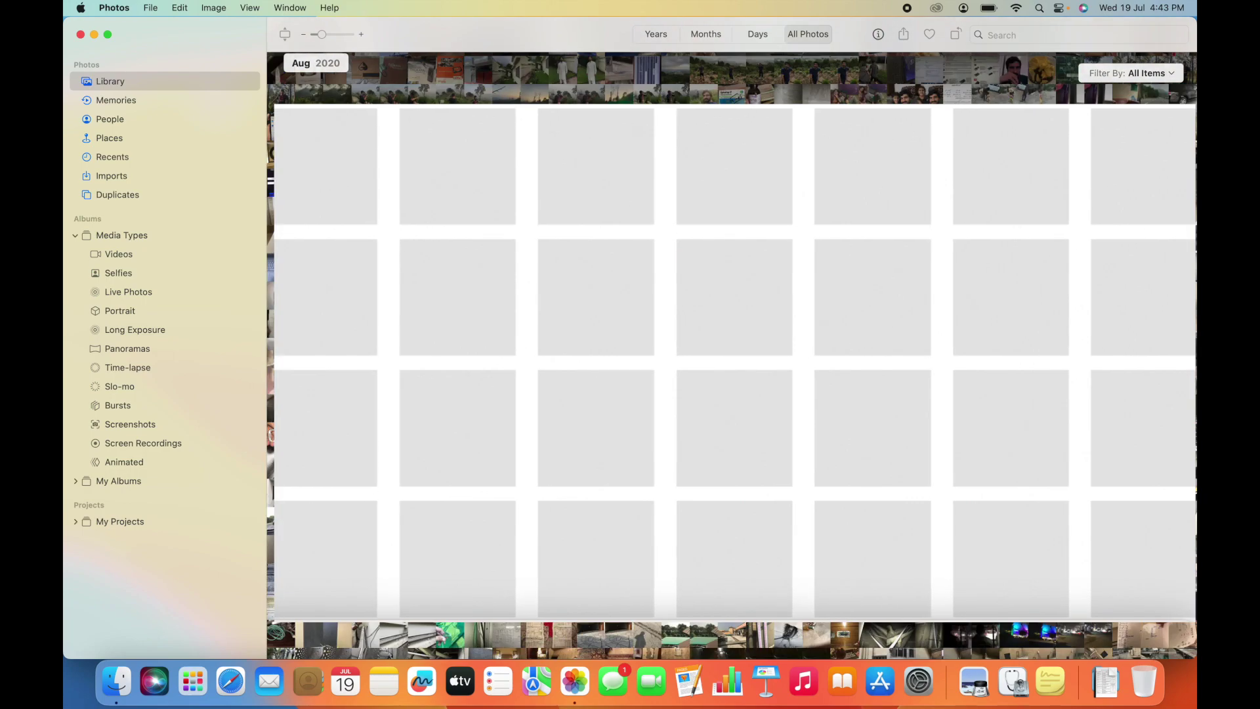
{"action": "scroll", "coordinate": [674, 79], "scroll_direction": "down", "scroll_amount": 5}
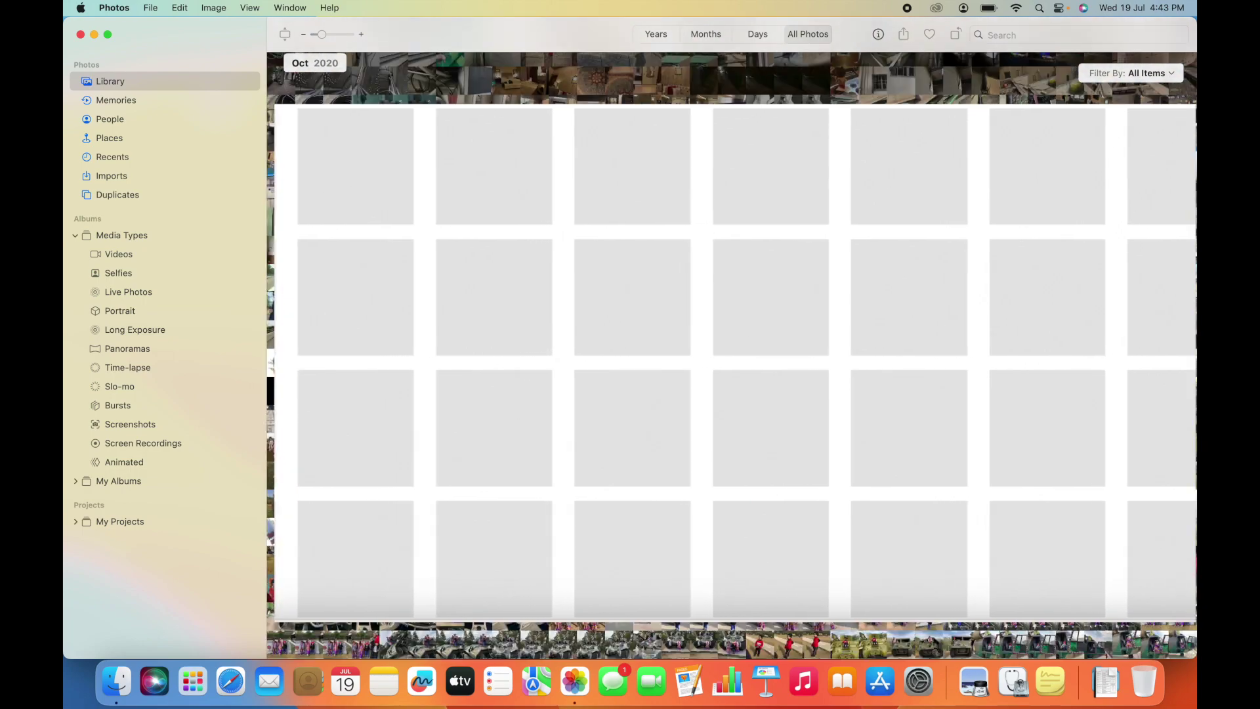
{"action": "key", "text": "F11"}
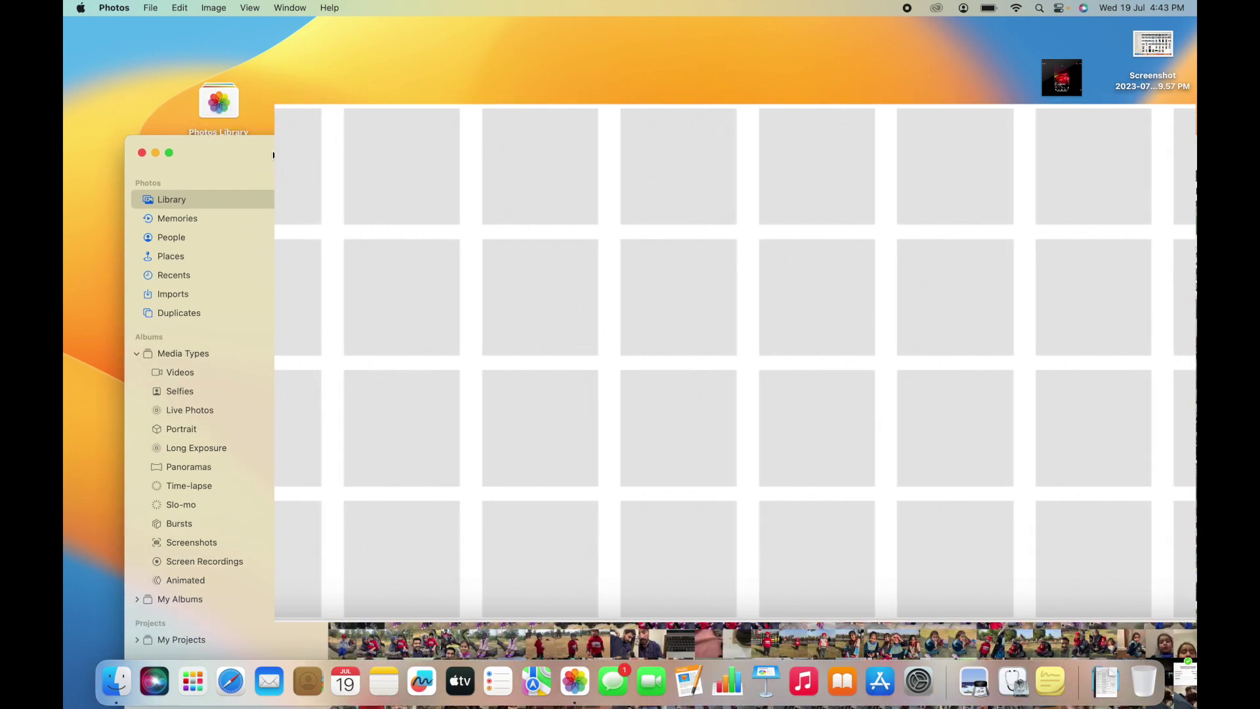
{"action": "left_click_drag", "start_coordinate": [218, 98], "coordinate": [202, 81]}
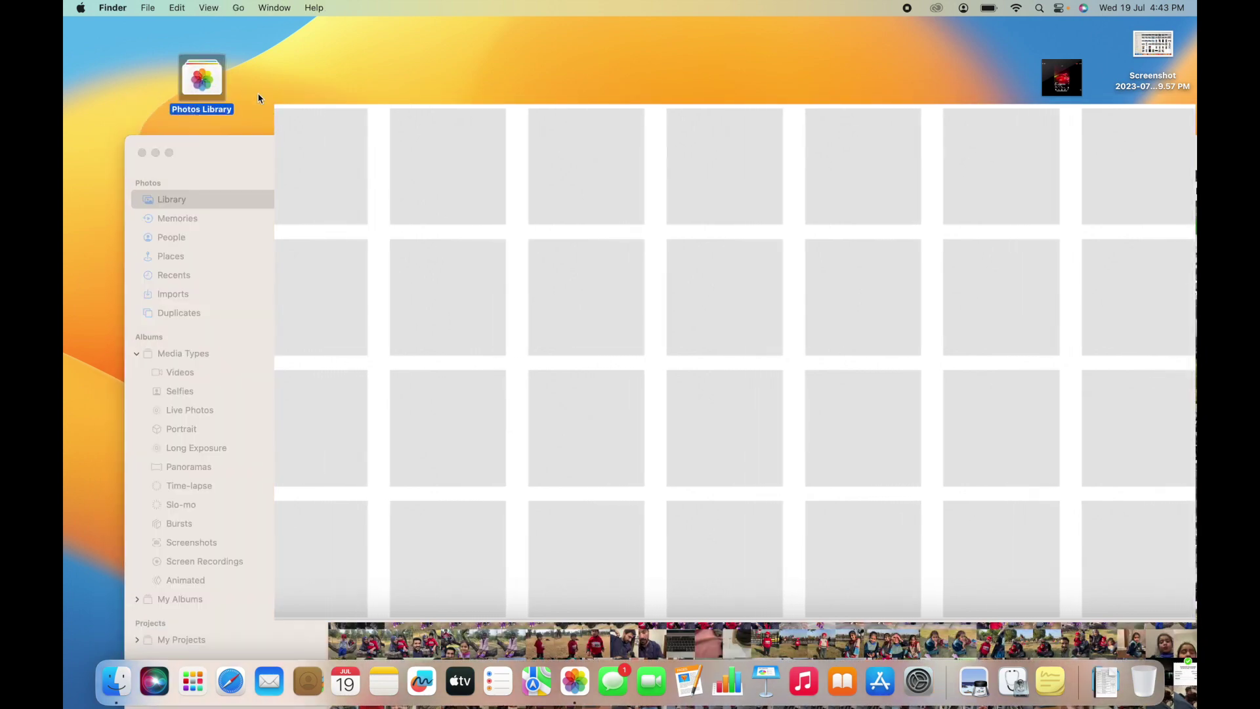
{"action": "left_click", "coordinate": [273, 158]}
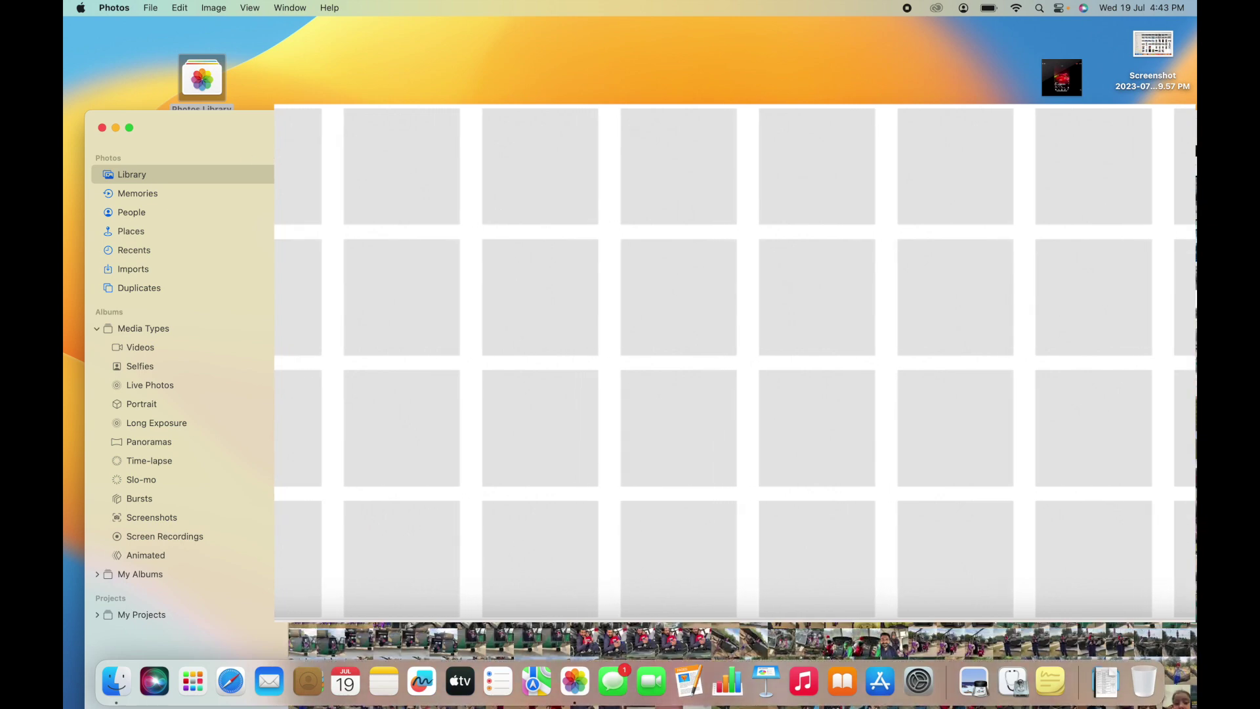
- Choose File > Import with the desktop Photos Library as the source and review it
{"action": "left_click", "coordinate": [151, 7]}
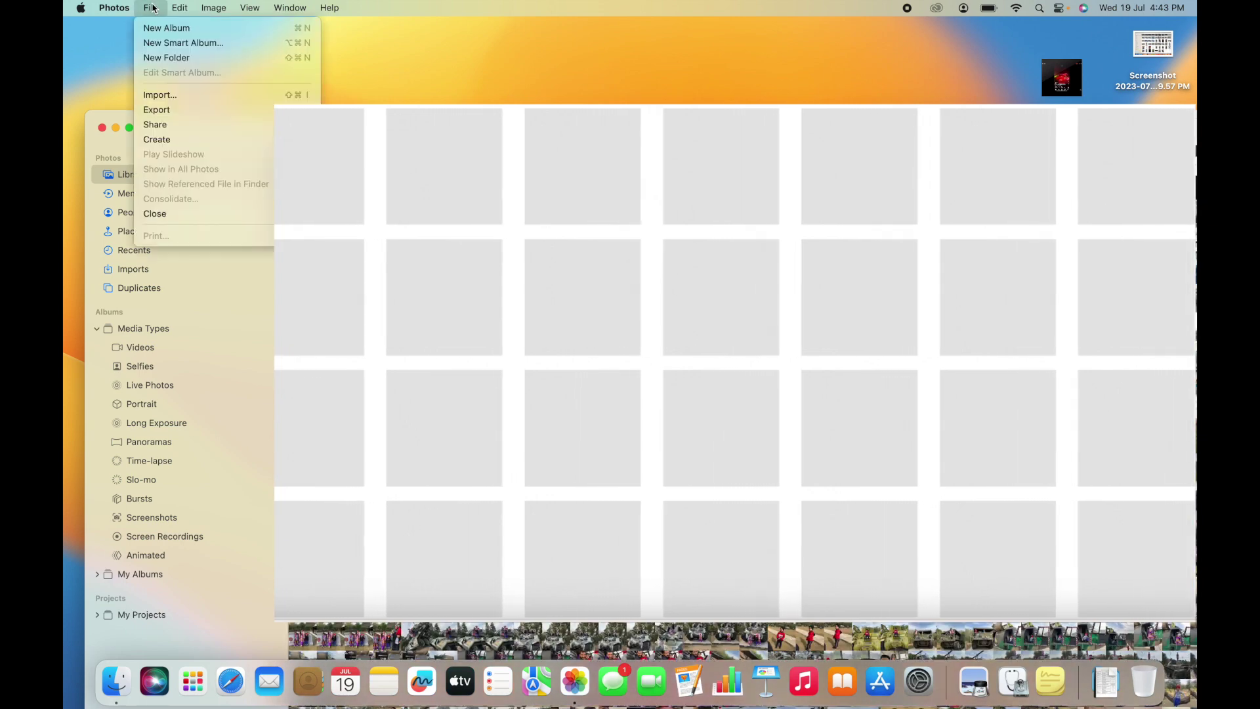
{"action": "left_click", "coordinate": [162, 93]}
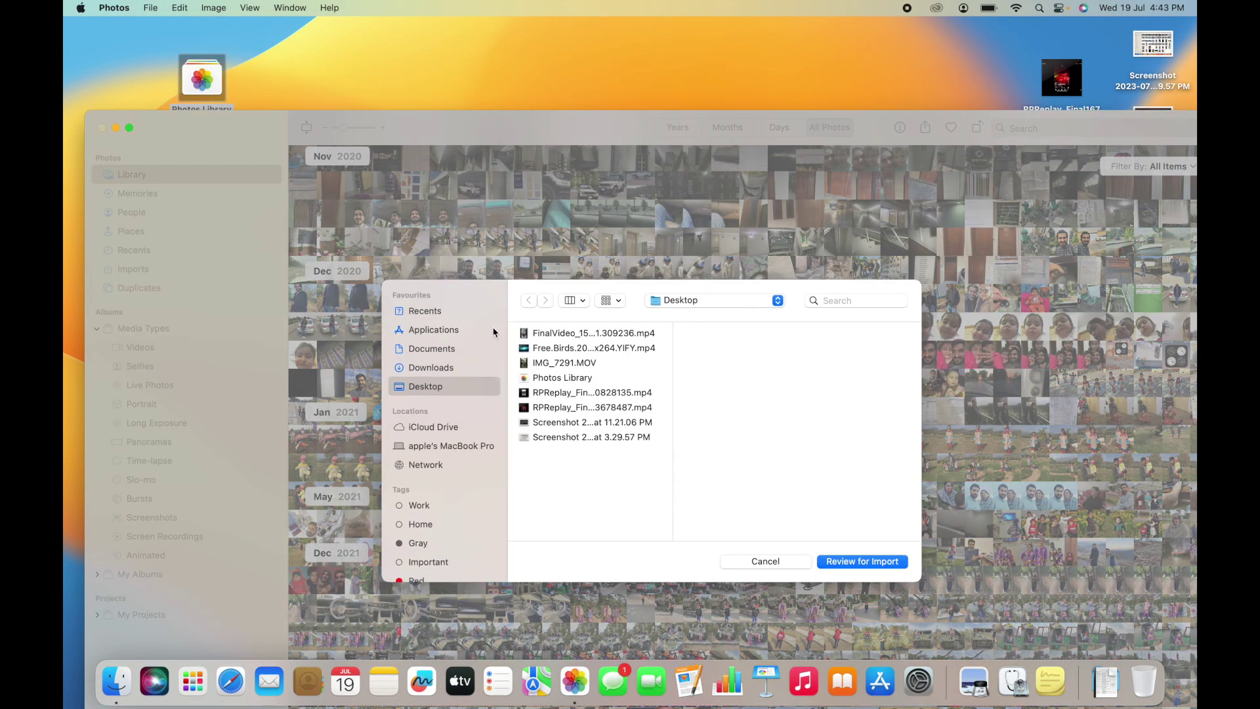
{"action": "left_click", "coordinate": [563, 379]}
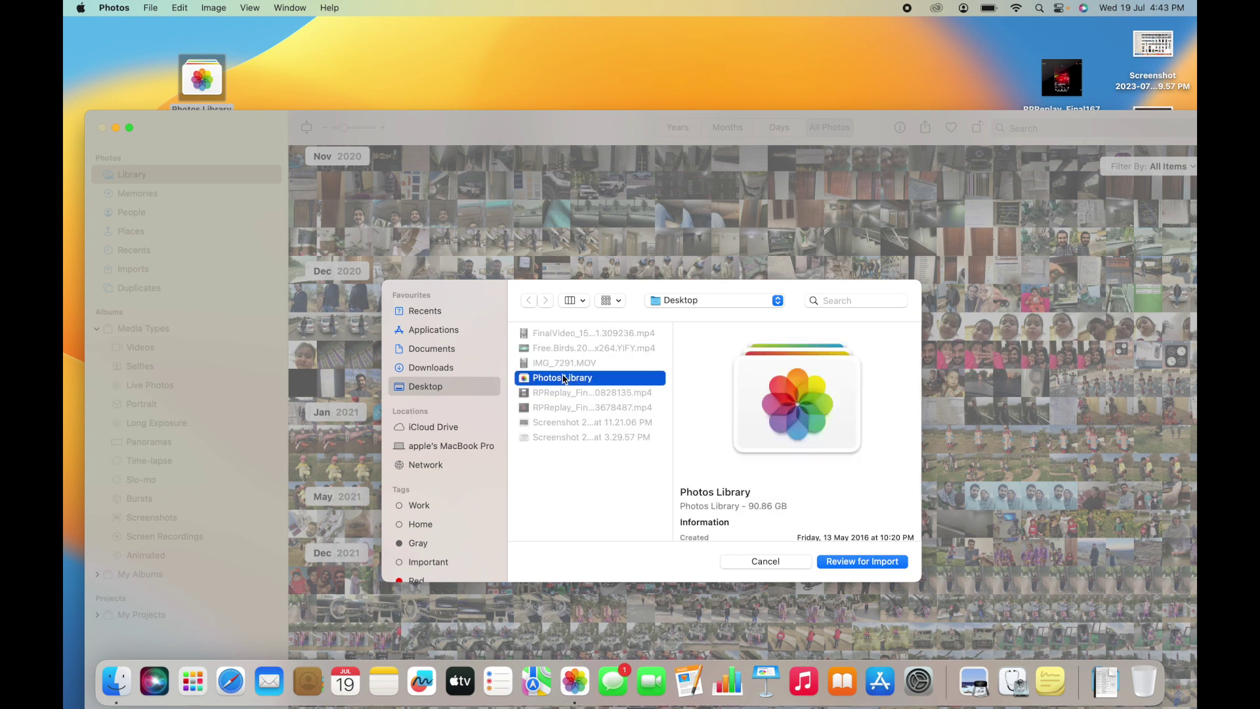
{"action": "left_click", "coordinate": [860, 562]}
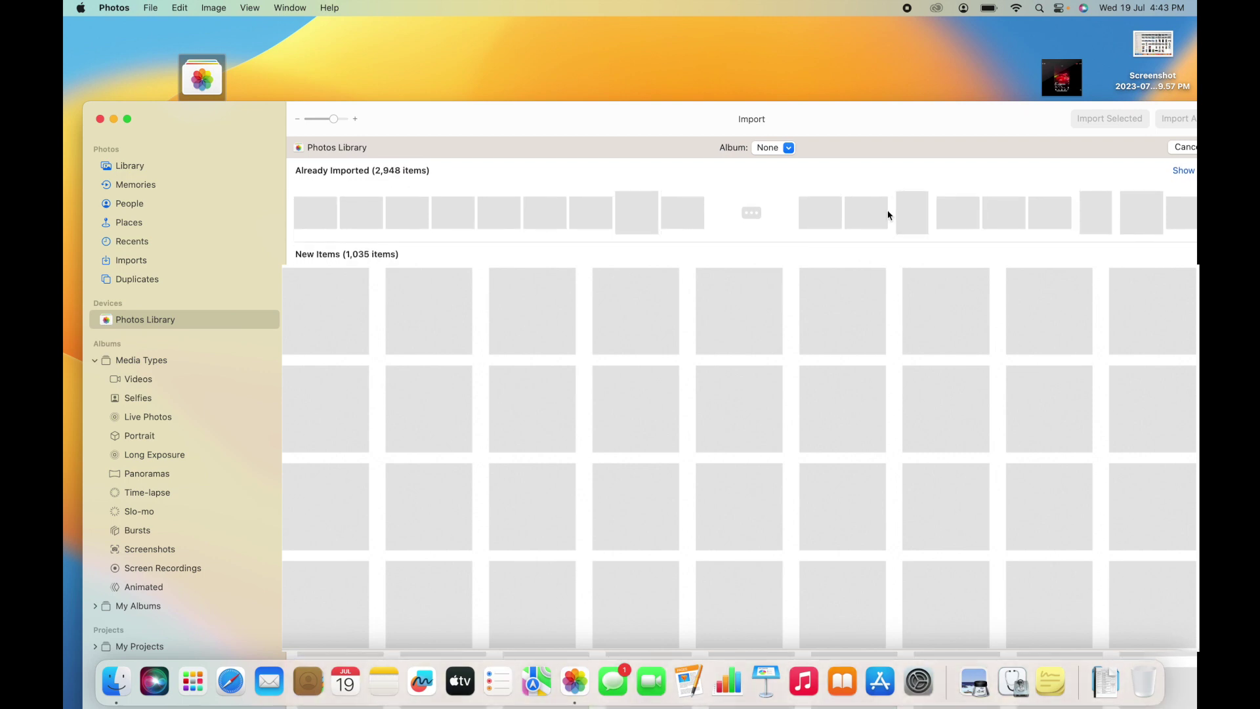
- Let the Import view tally 4,832 already-imported and 1,645 new items while repositioning windows
{"action": "left_click_drag", "start_coordinate": [858, 118], "coordinate": [824, 121]}
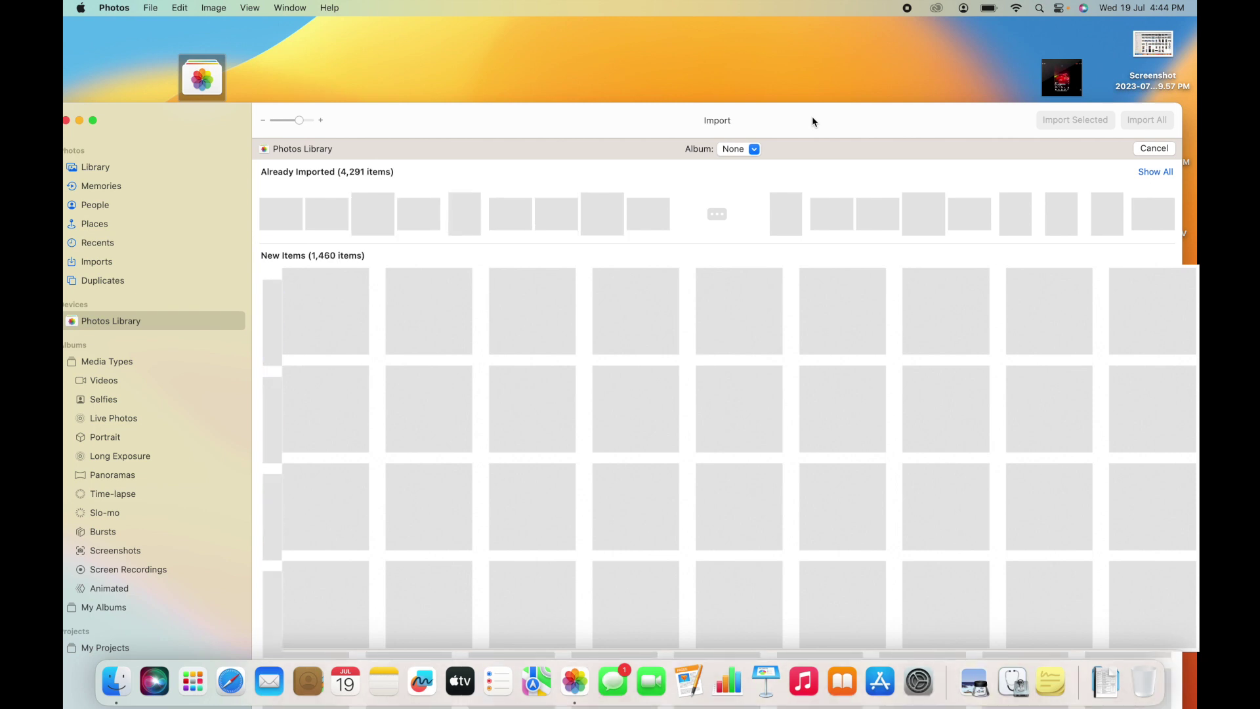
{"action": "left_click_drag", "start_coordinate": [205, 79], "coordinate": [357, 44]}
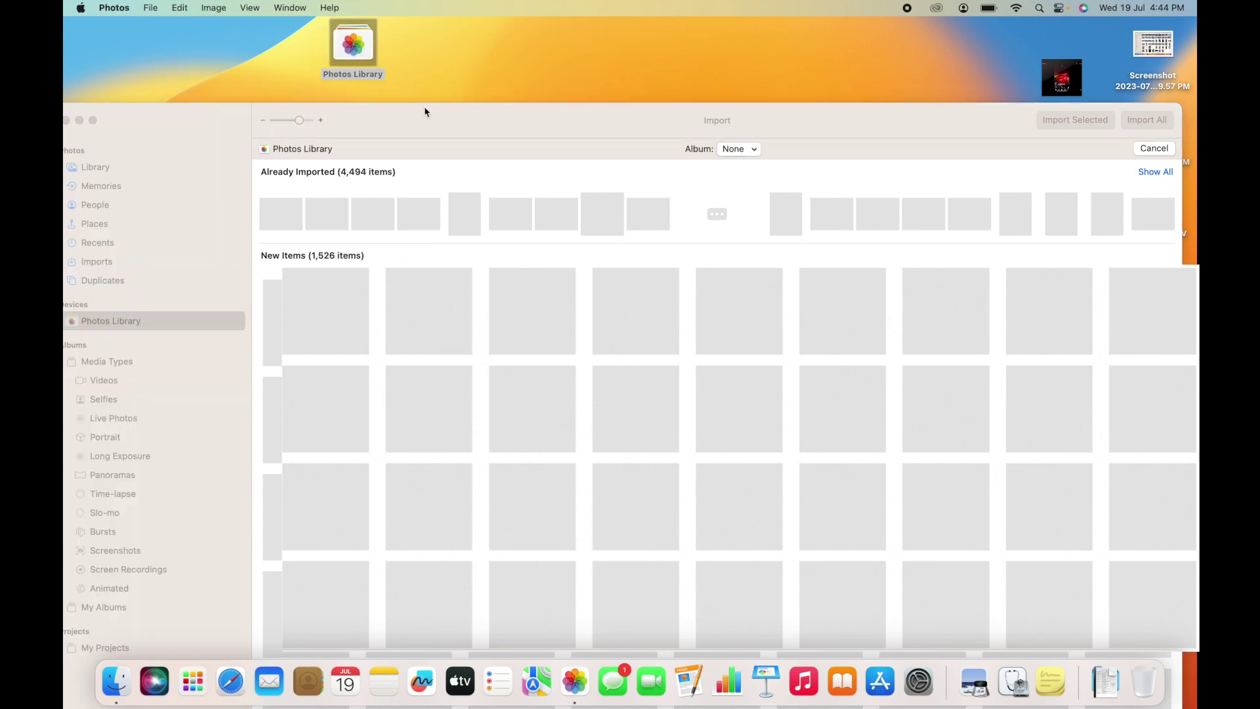
{"action": "left_click", "coordinate": [424, 111]}
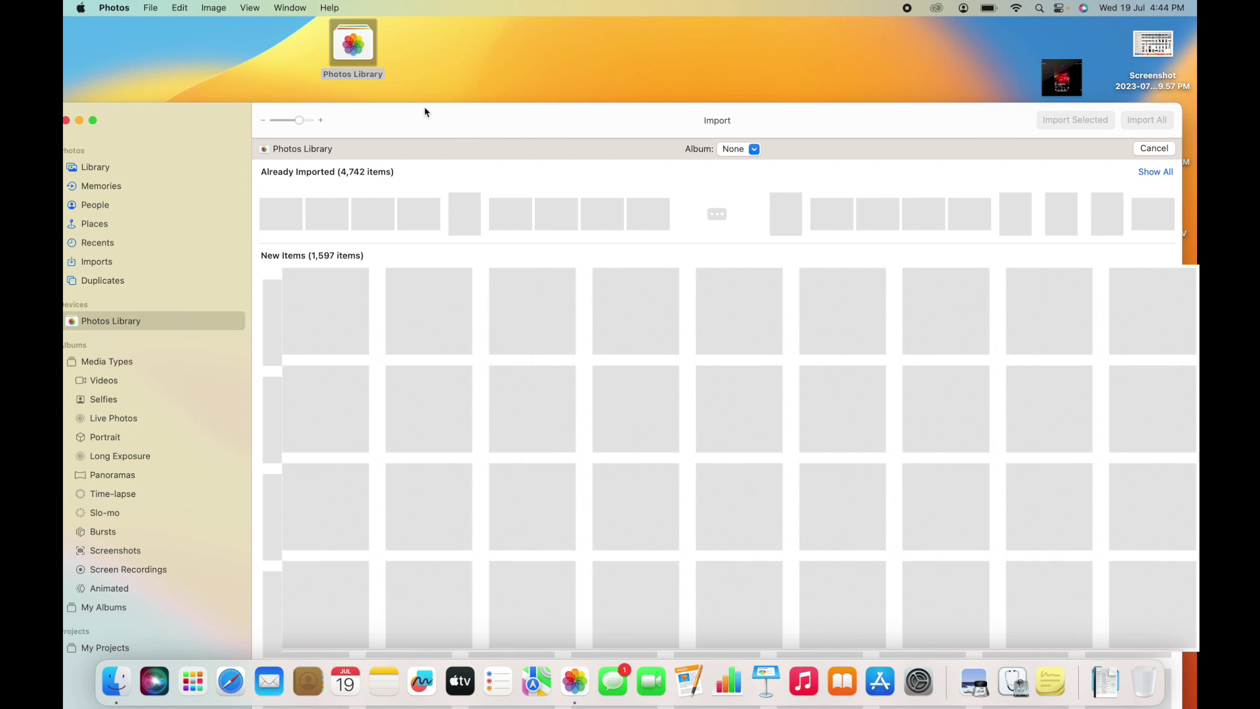
{"action": "left_click_drag", "start_coordinate": [425, 112], "coordinate": [424, 109]}
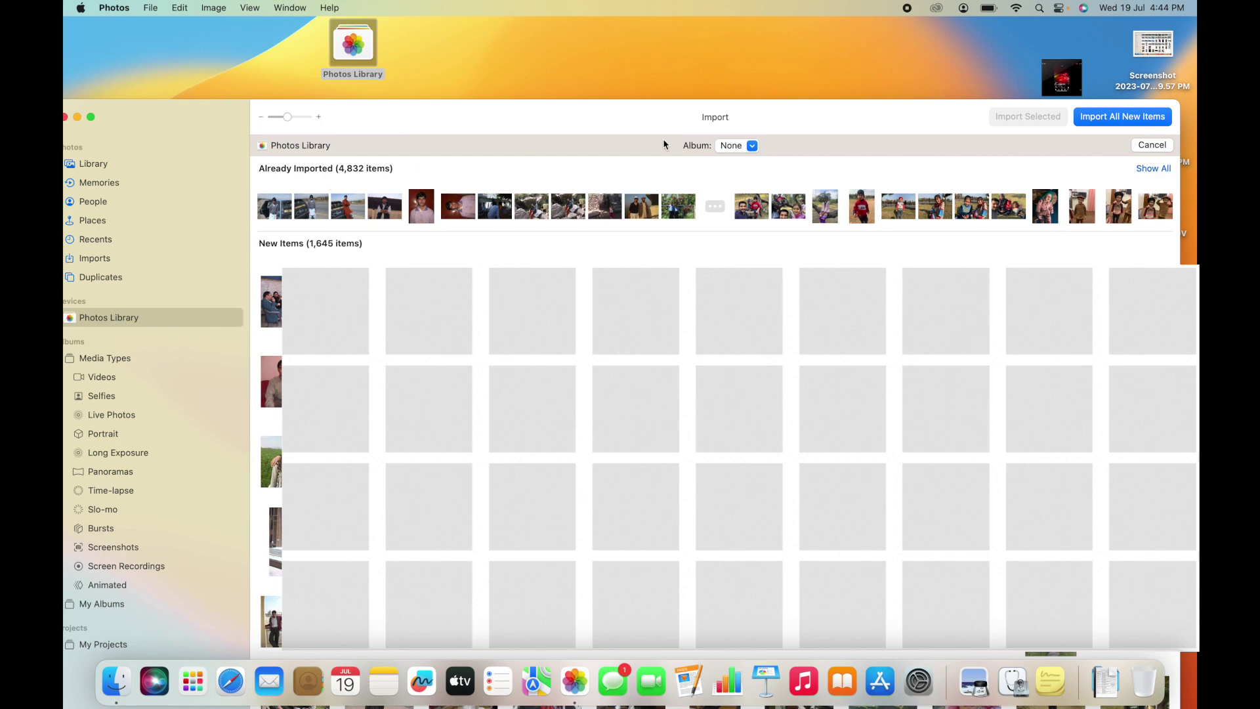
- Import all 1,645 new items and check the import's progress
{"action": "left_click", "coordinate": [1115, 116]}
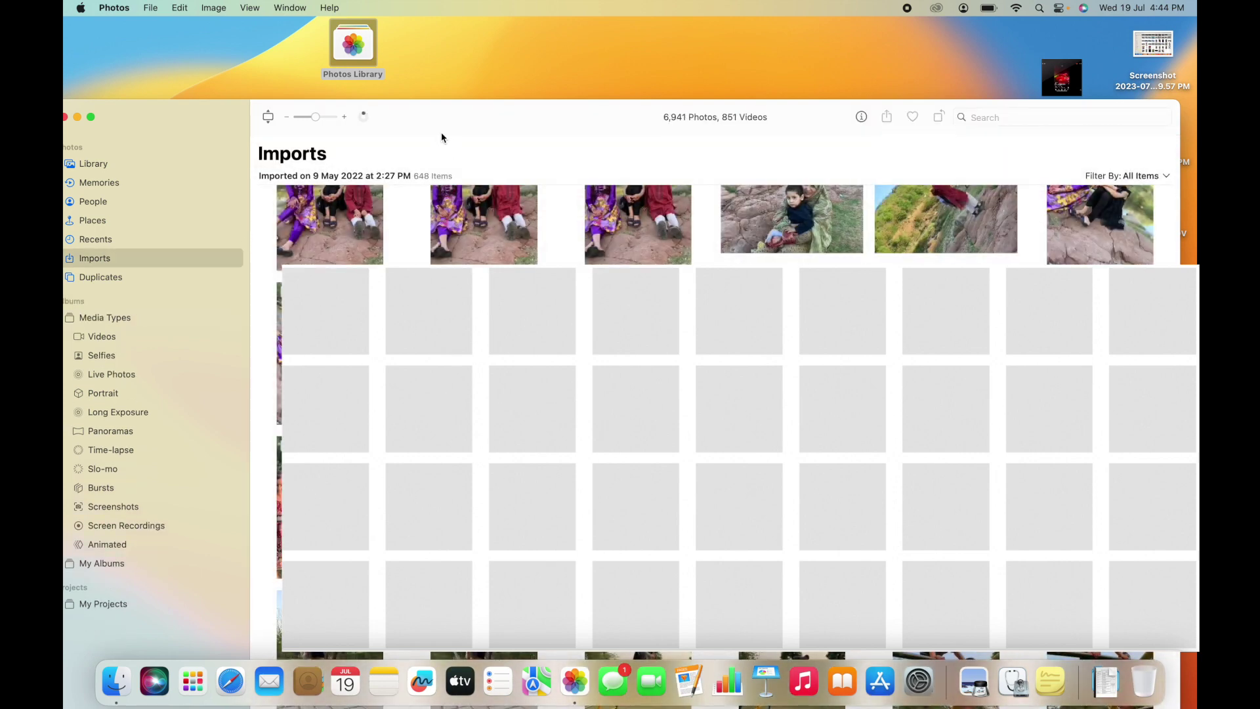
{"action": "left_click", "coordinate": [365, 118]}
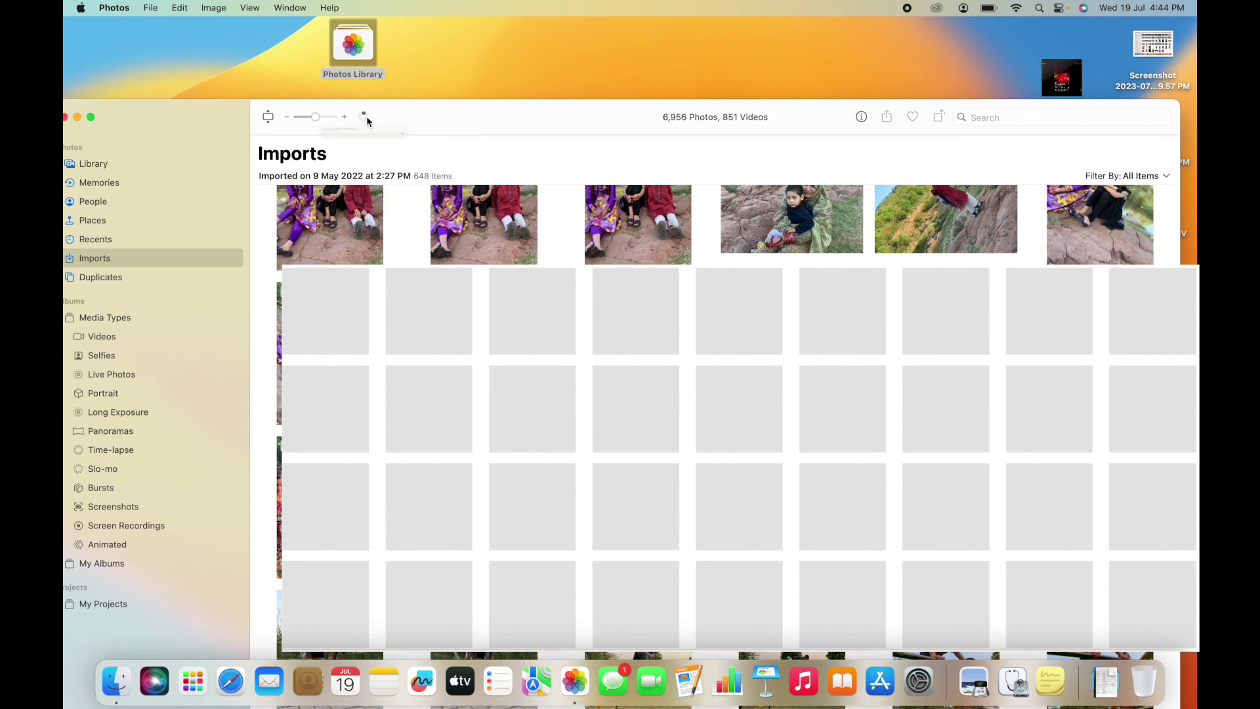